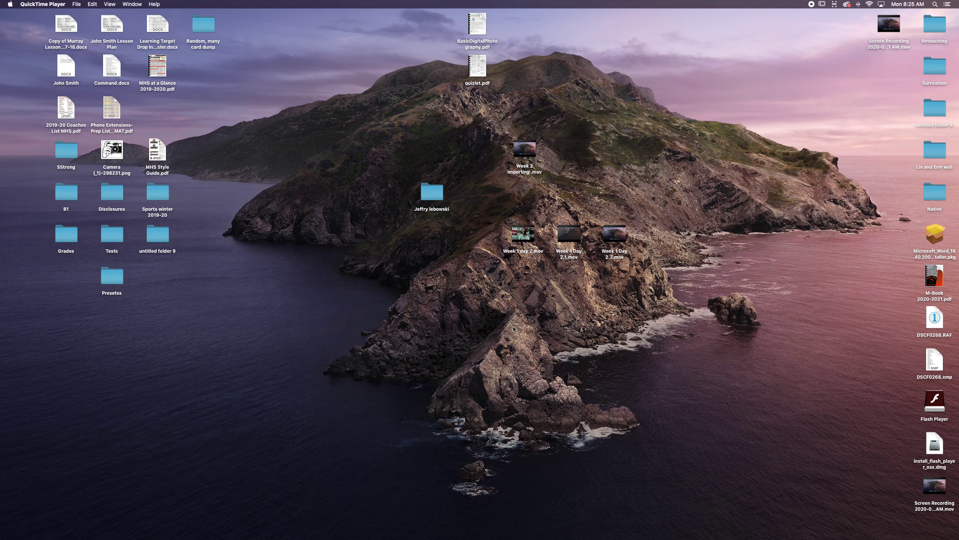
# - Check the full-screen Lightroom space, return to the desktop, and move the Safari window up and right
pyautogui.hotkey('ctrl', 'Right')
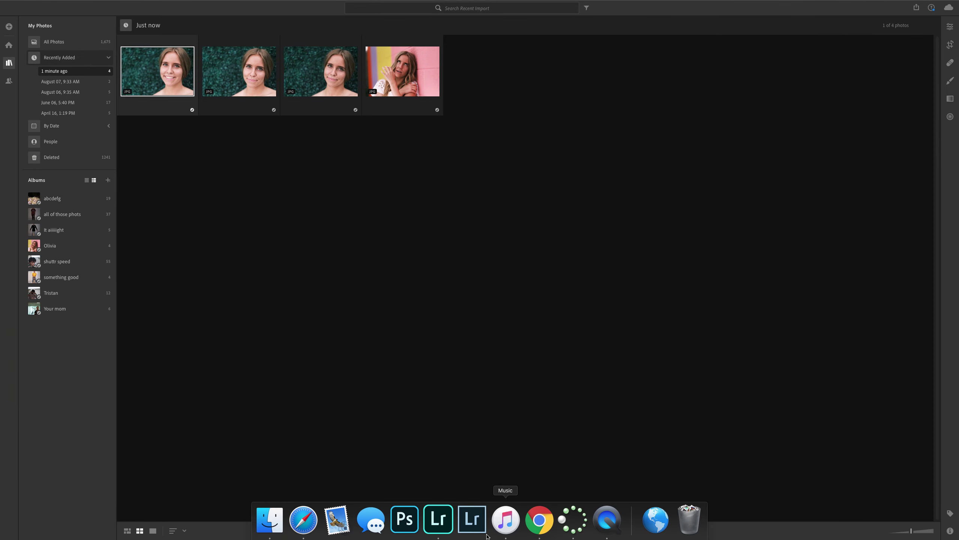
pyautogui.click(312, 532)
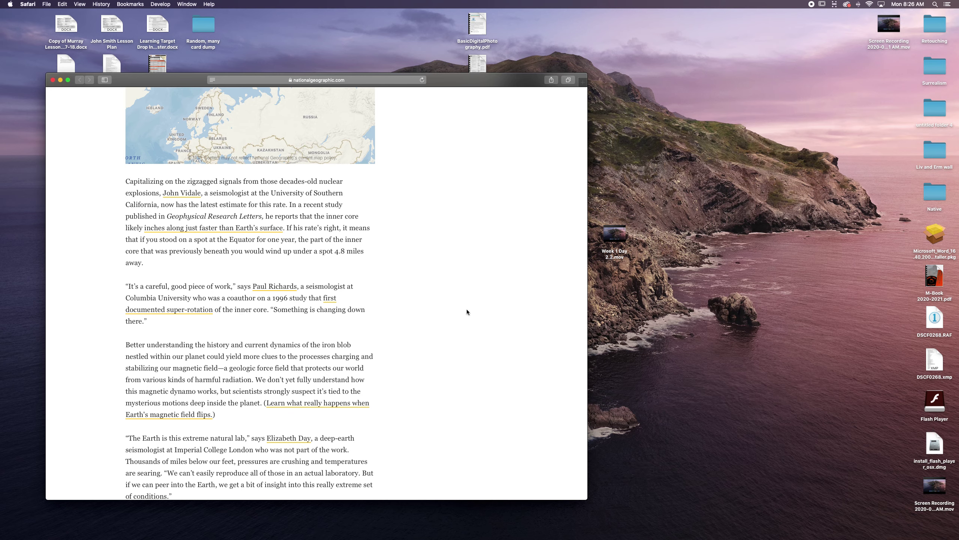
pyautogui.moveTo(498, 80); pyautogui.dragTo(544, 45)
# - In a new Safari tab, load lightroom.adobe.com using the address-bar completion for 'li'
pyautogui.click(743, 22)
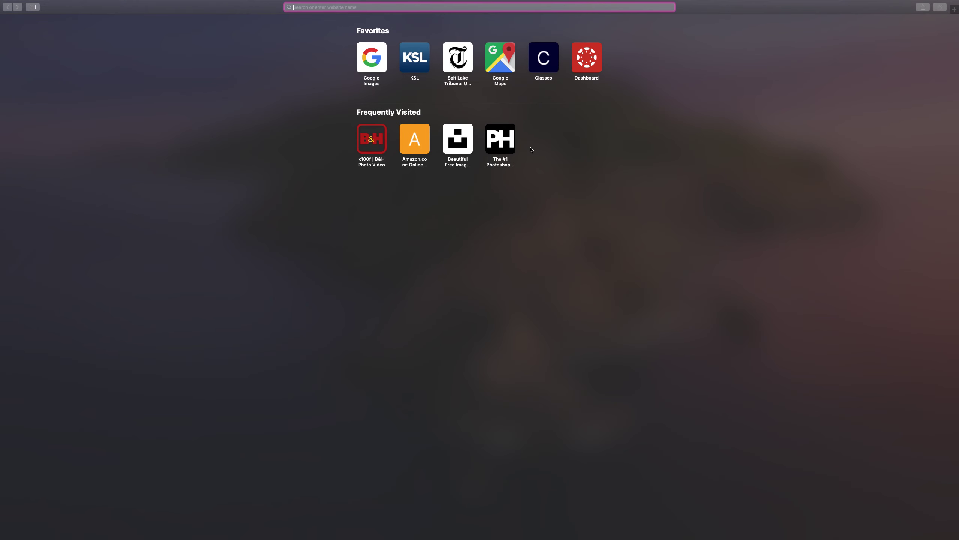
pyautogui.write('lightroom.adobe.com')
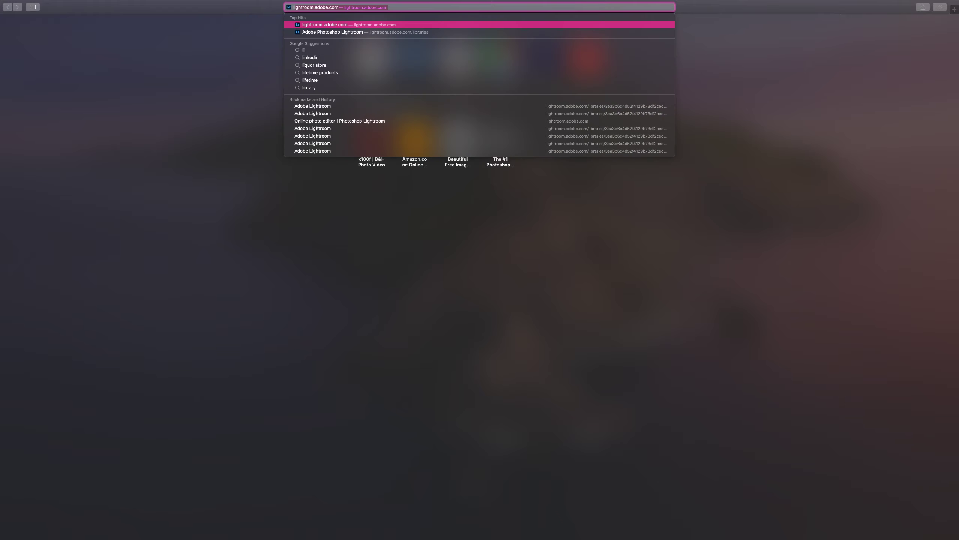
pyautogui.press('Right')
pyautogui.write('/')
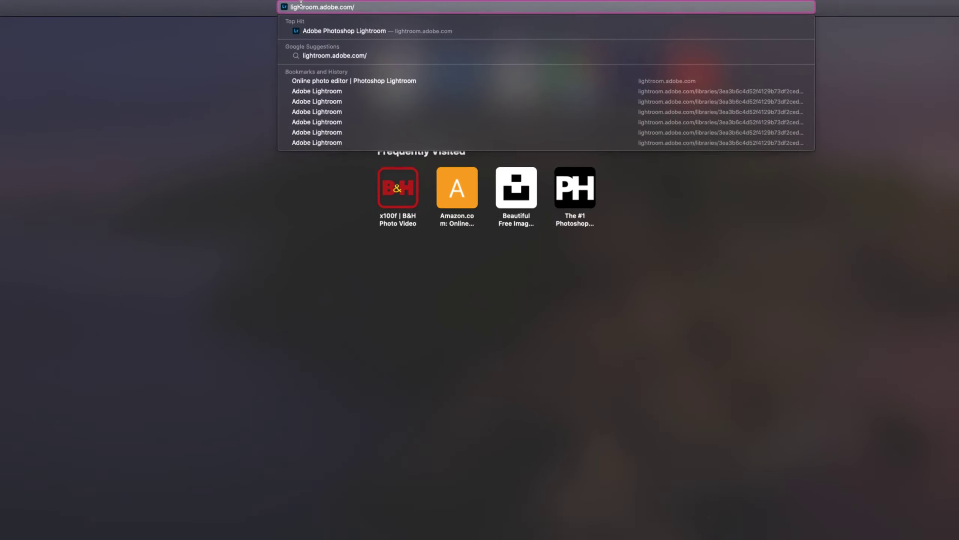
pyautogui.press('Escape')
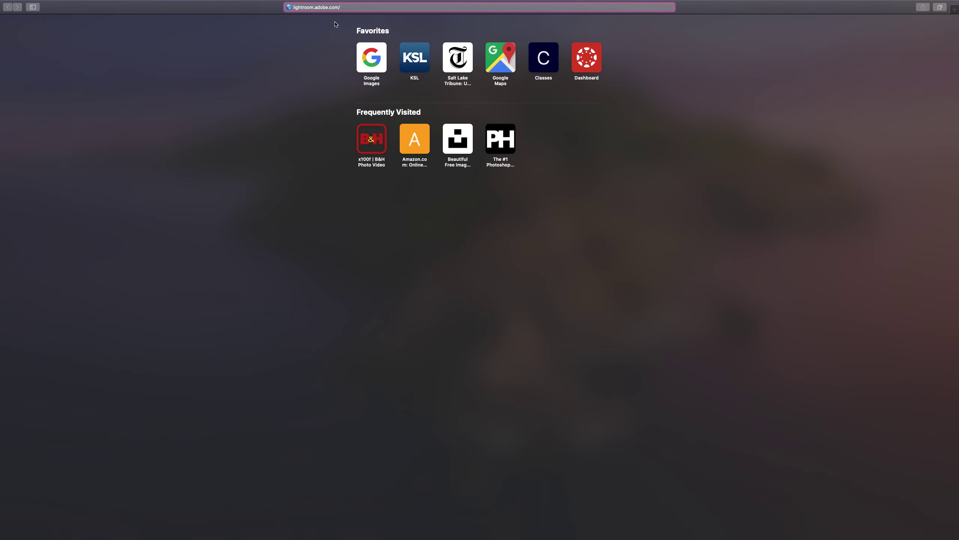
pyautogui.press('Return')
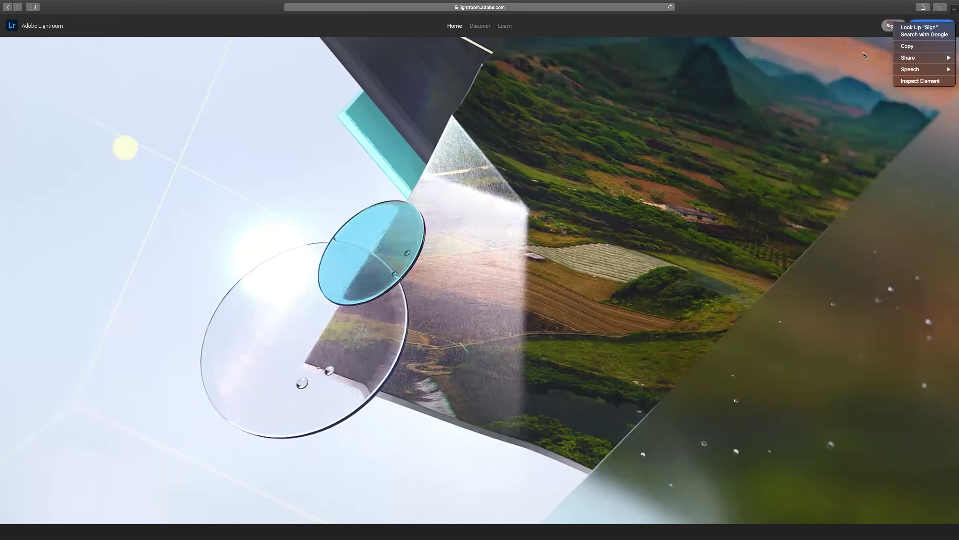
# - Choose Sign in at the top right of the Lightroom homepage
pyautogui.click(892, 26)
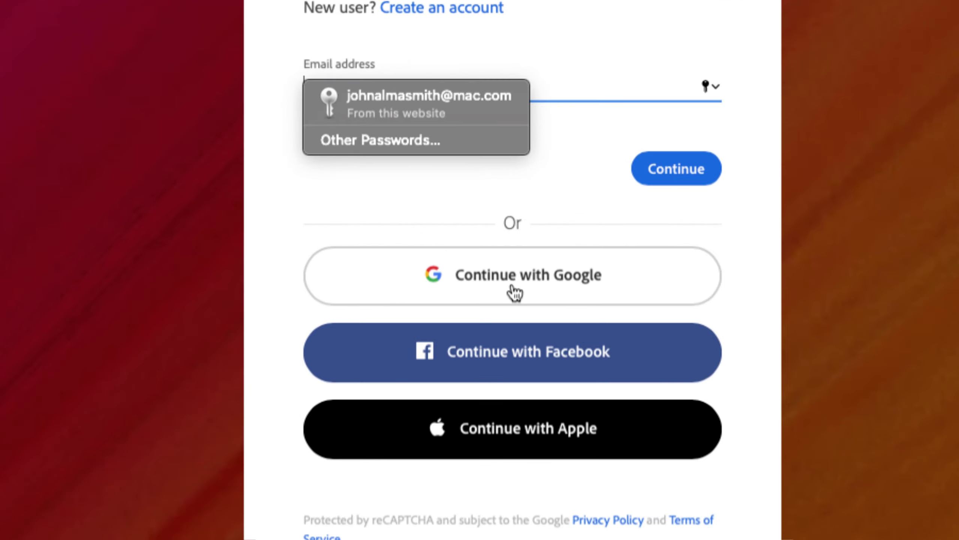
# - Sign in to Adobe using the Continue with Google option
pyautogui.click(565, 297)
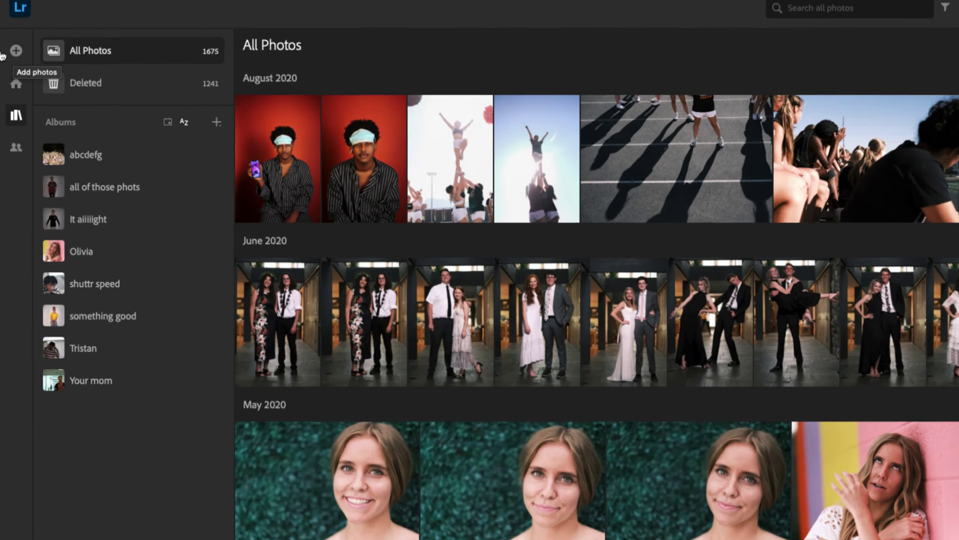
# - Find the + Add photos icon at the top of the left toolbar
pyautogui.moveTo(3, 49)
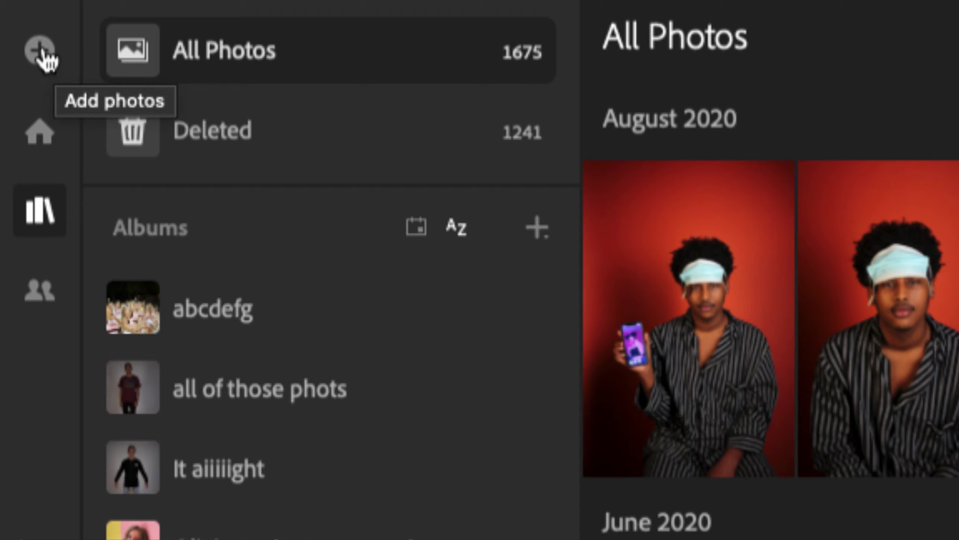
# - Start adding photos and browse the computer's Desktop folders via 'select them'
pyautogui.click(44, 57)
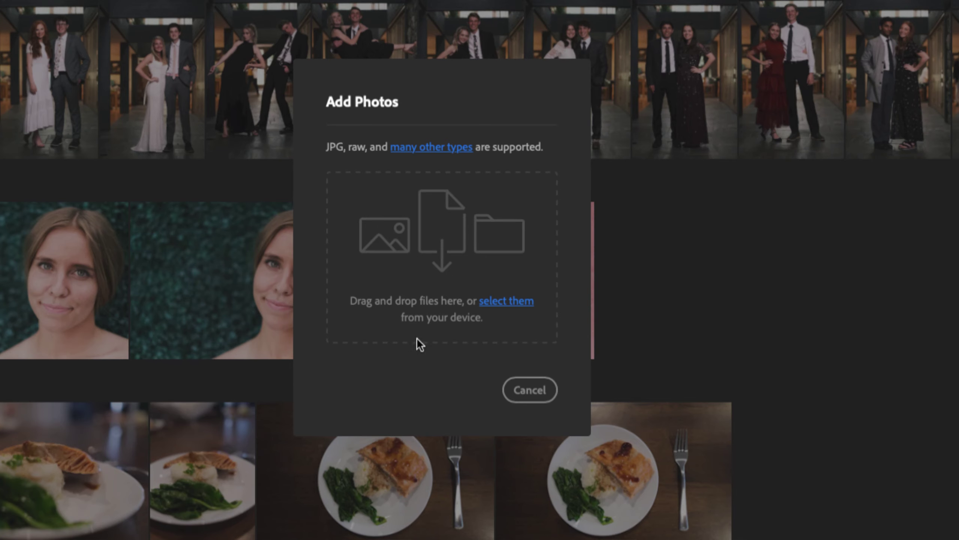
pyautogui.click(497, 293)
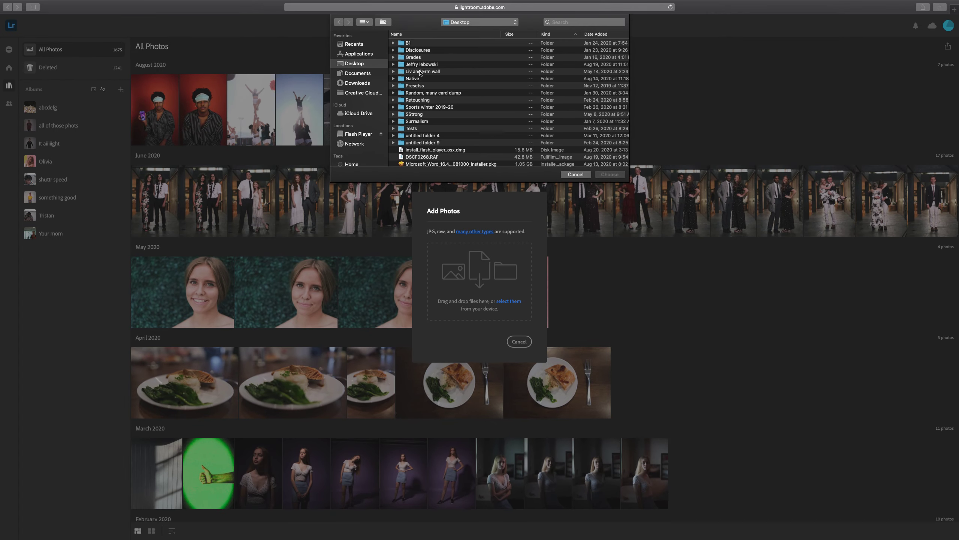
# - Select DSCF8194.JPG through DSCF8202.JPG in the Liv and Erm wall folder
pyautogui.click(420, 72)
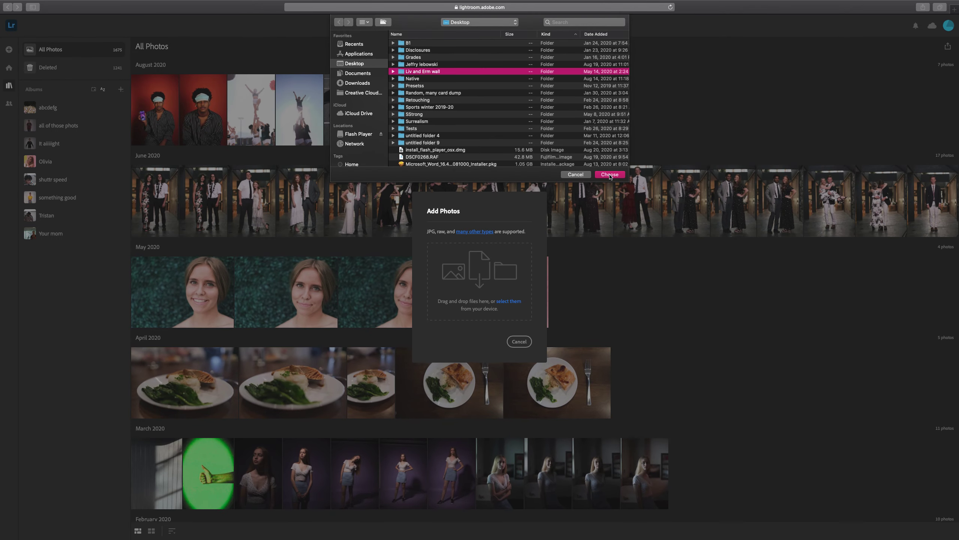
pyautogui.click(610, 174)
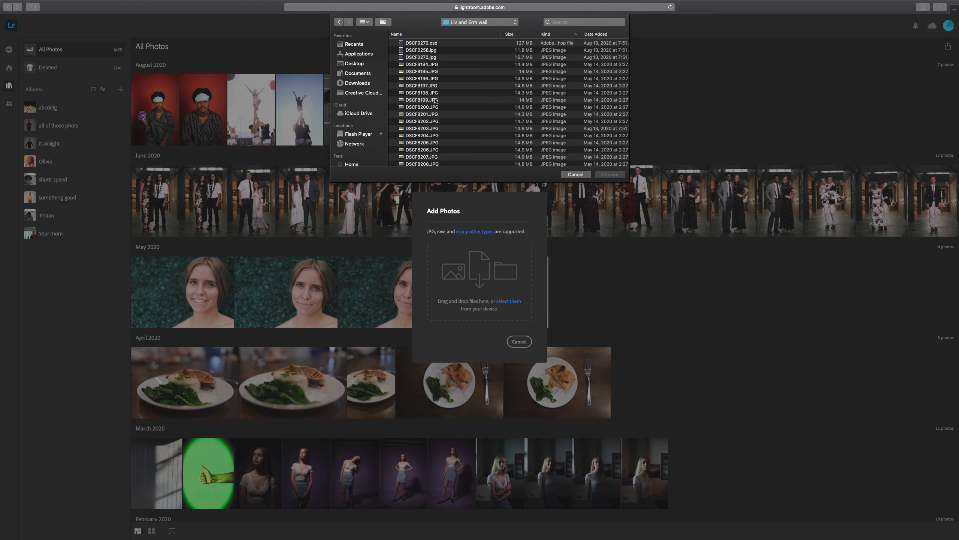
pyautogui.click(452, 79)
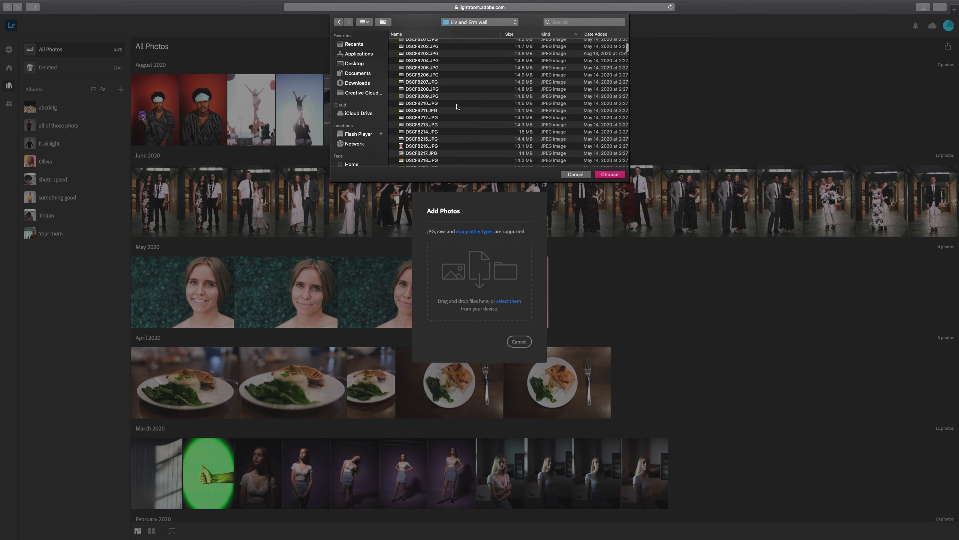
pyautogui.scroll(3, 479, 105)
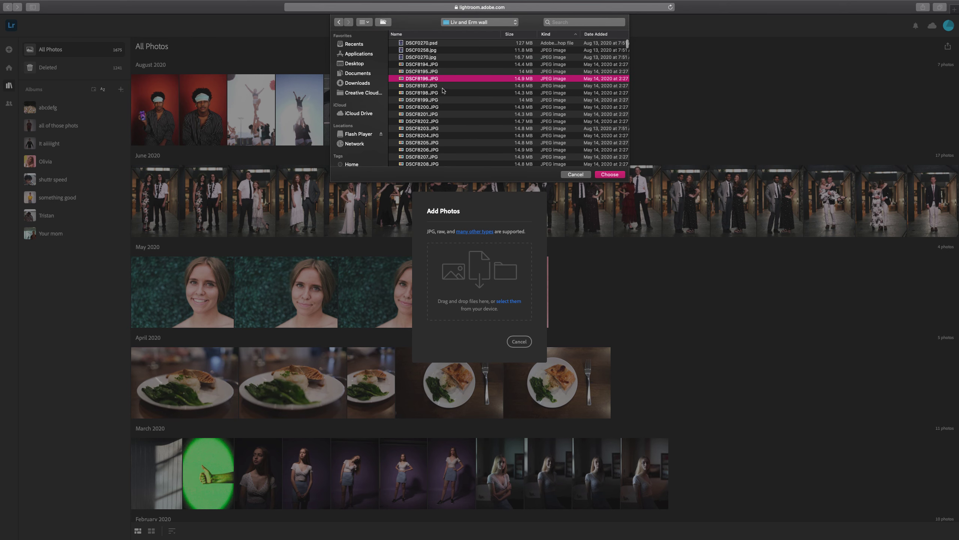
pyautogui.click(430, 45)
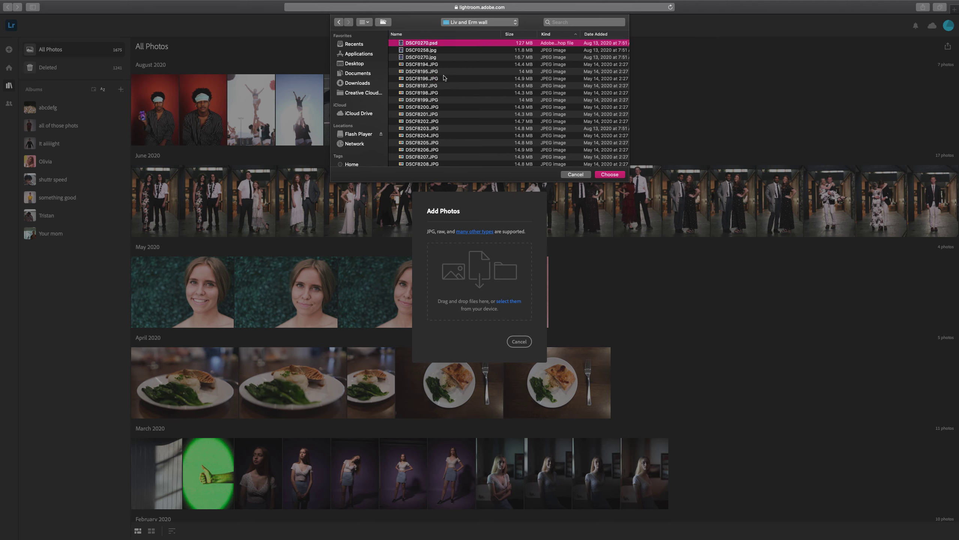
pyautogui.click(444, 66)
pyautogui.keyDown('shift'); pyautogui.click(451, 123); pyautogui.keyUp('shift')
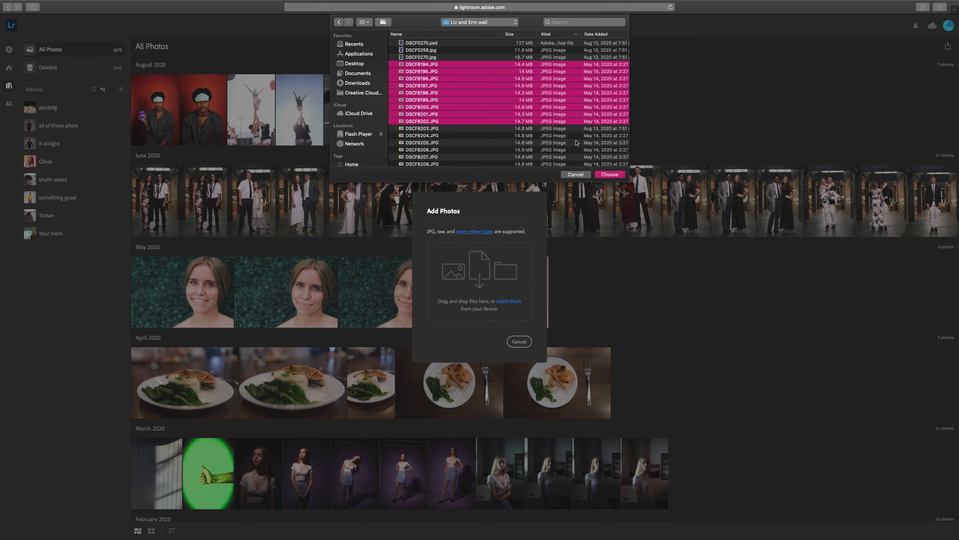
# - Confirm the nine chosen files and upload them until Upload Complete appears
pyautogui.click(610, 175)
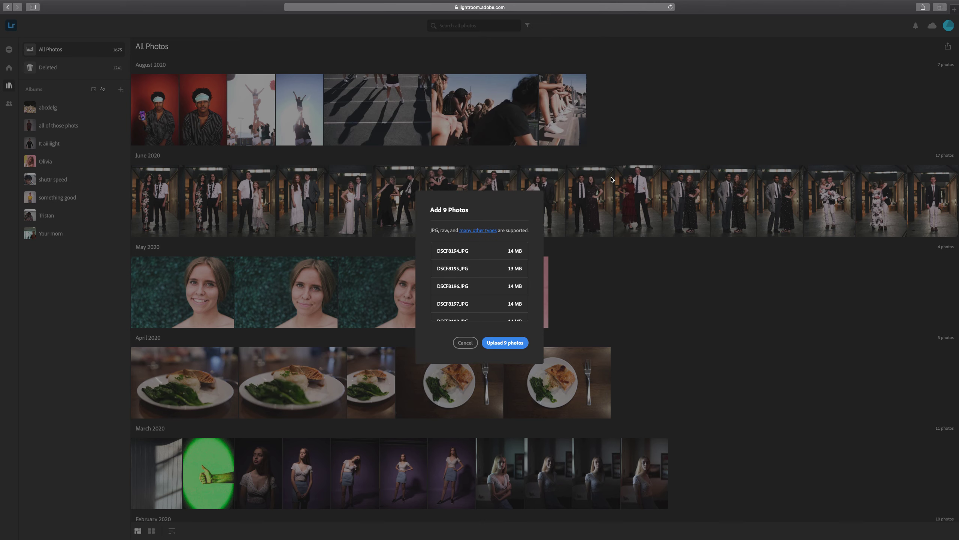
pyautogui.scroll(2, 490, 273)
pyautogui.scroll(-5, 491, 272)
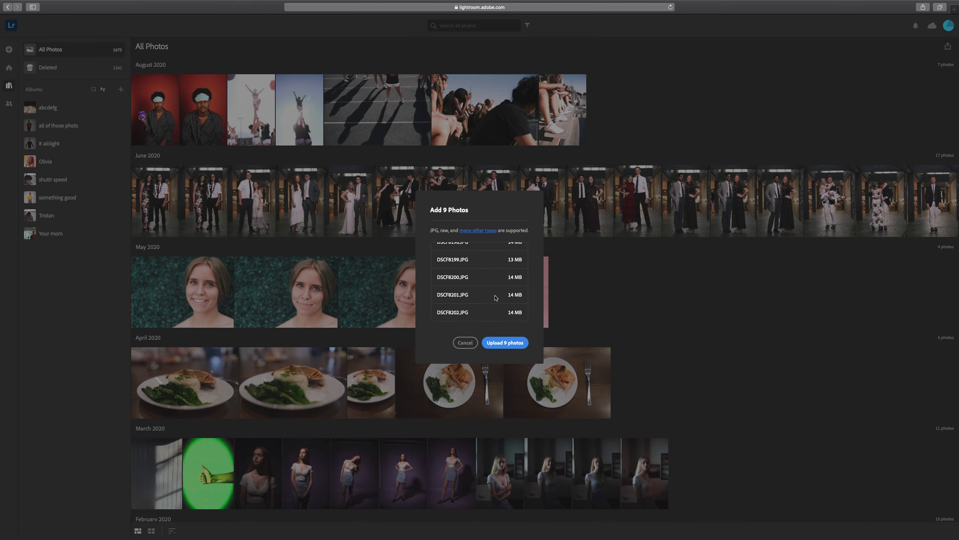
pyautogui.click(510, 344)
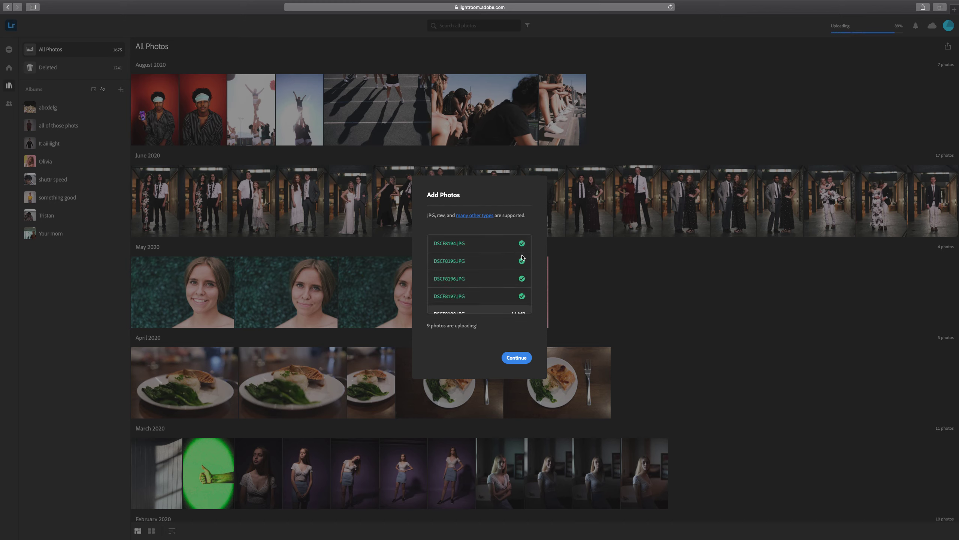
pyautogui.scroll(-3, 522, 257)
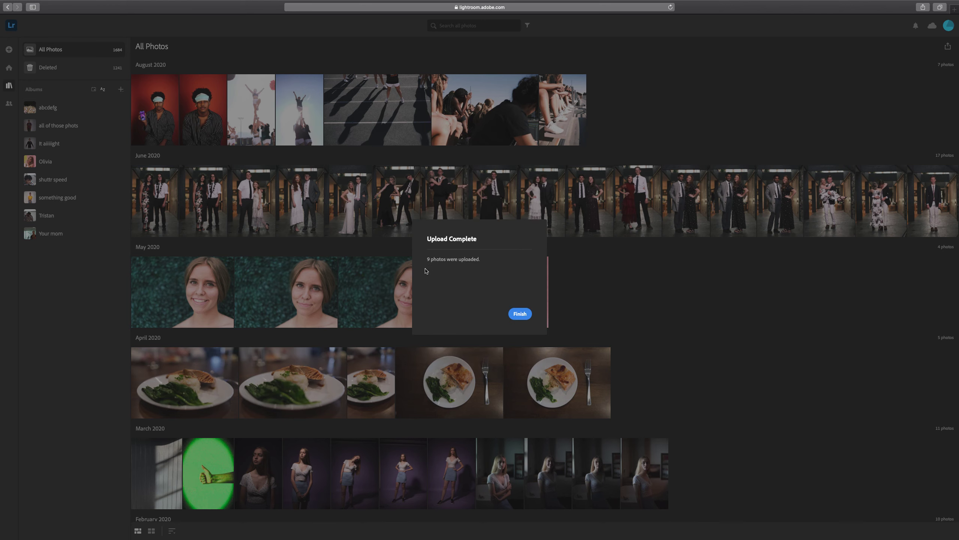
# - Finish the upload and preview a new May 2020 jumping-girls photo full size, then return to the grid
pyautogui.click(520, 315)
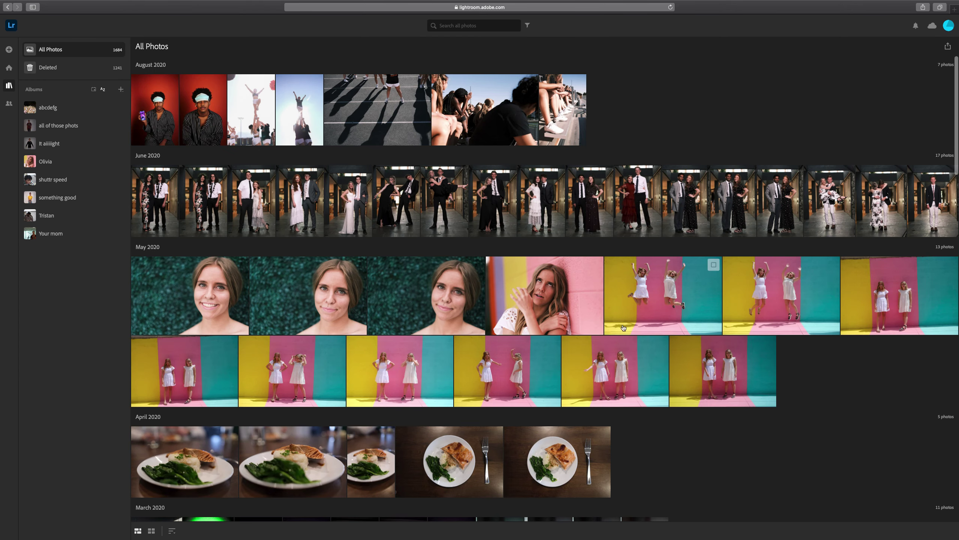
pyautogui.click(651, 298)
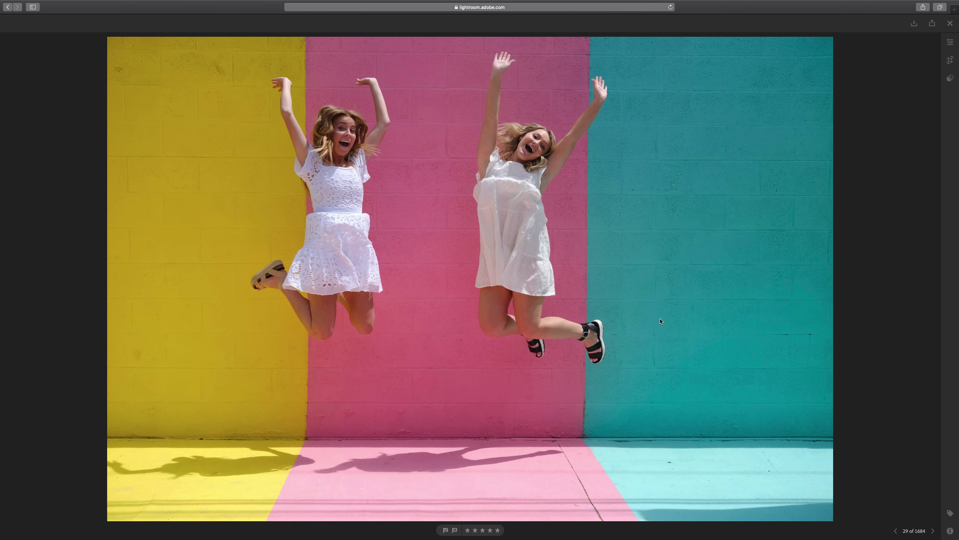
pyautogui.press('Escape')
pyautogui.press('Escape')
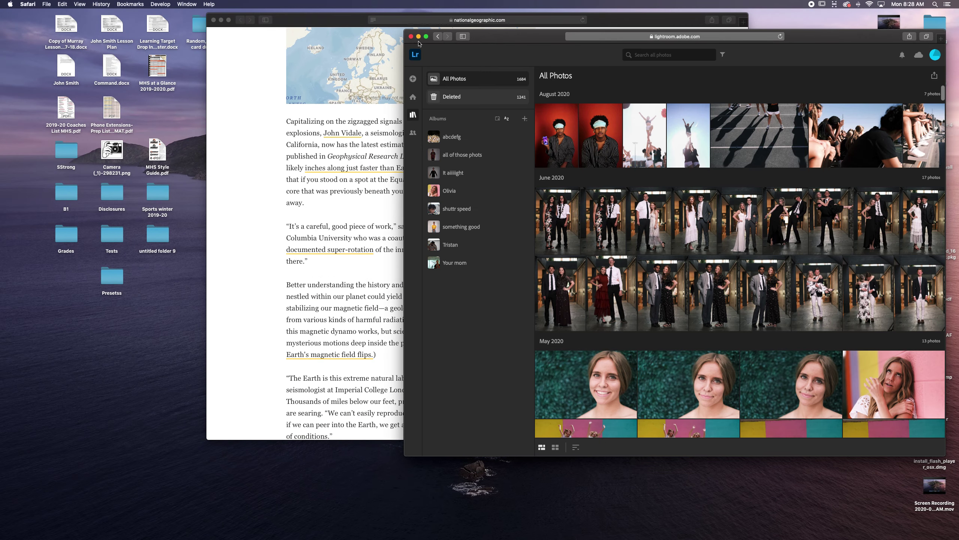
pyautogui.press('ctrl+super+f')
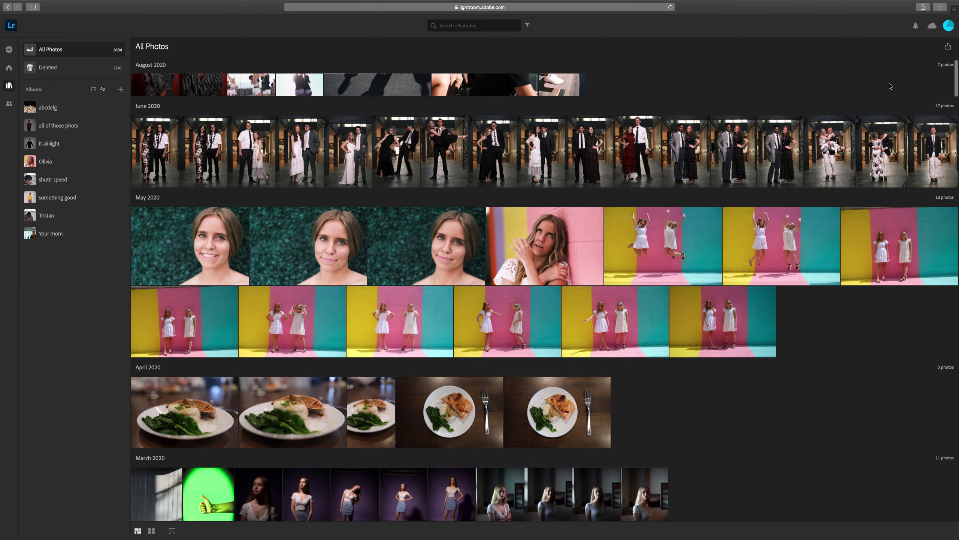
pyautogui.click(647, 249)
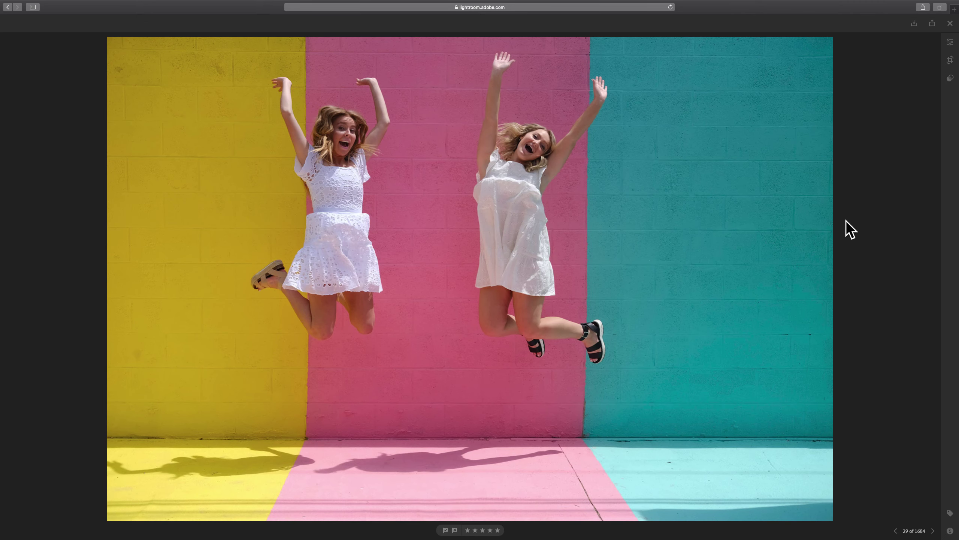
pyautogui.press('Escape')
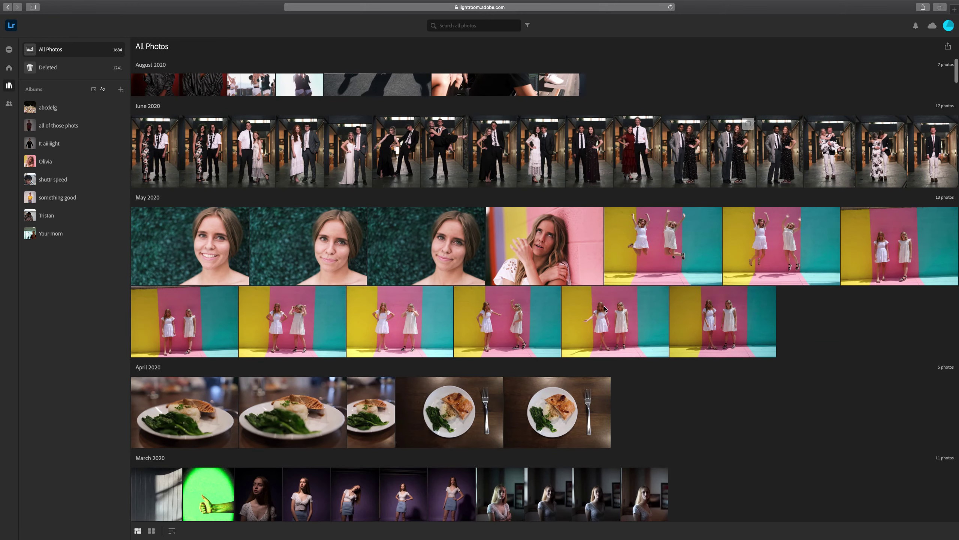